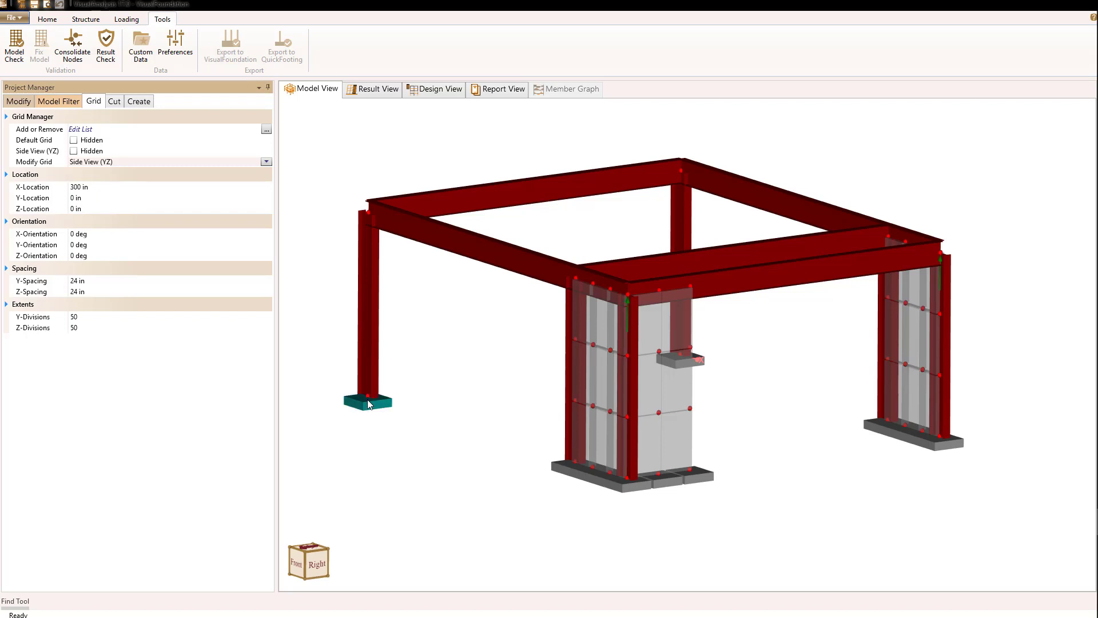
Create foundation F001 (12 in thick, 5184 in^2) under the left column's base node N003
click(368, 403)
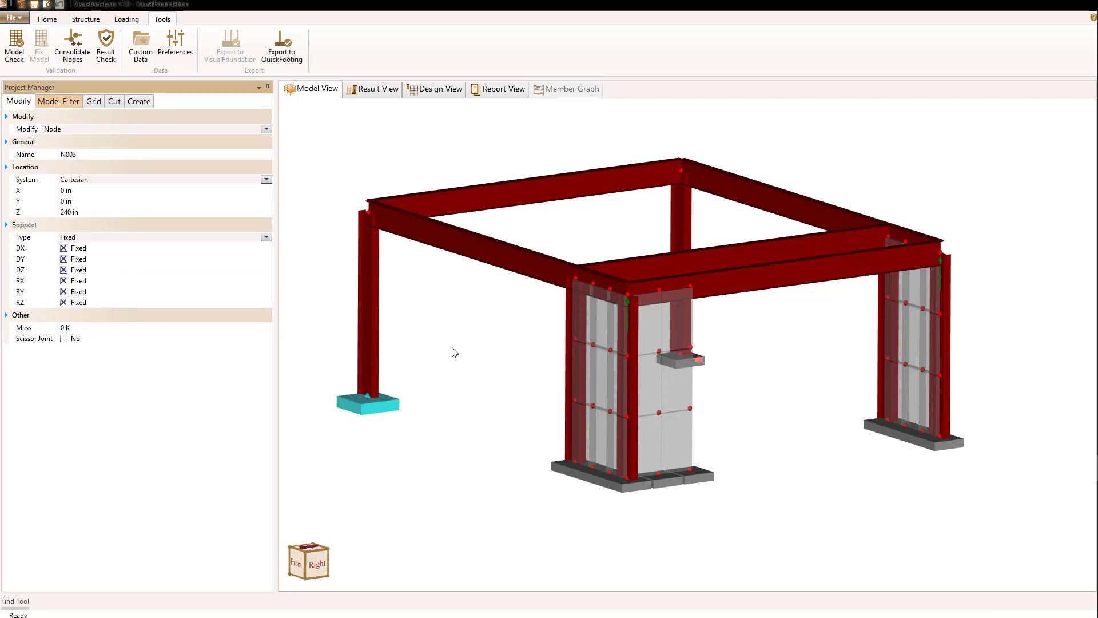
right_click(414, 343)
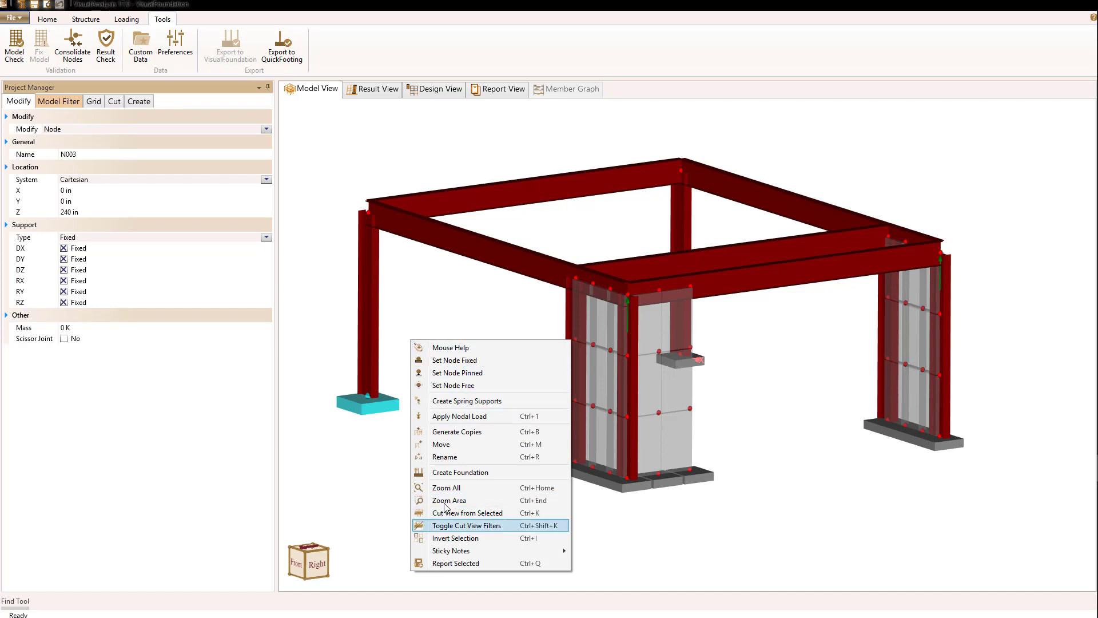
click(452, 473)
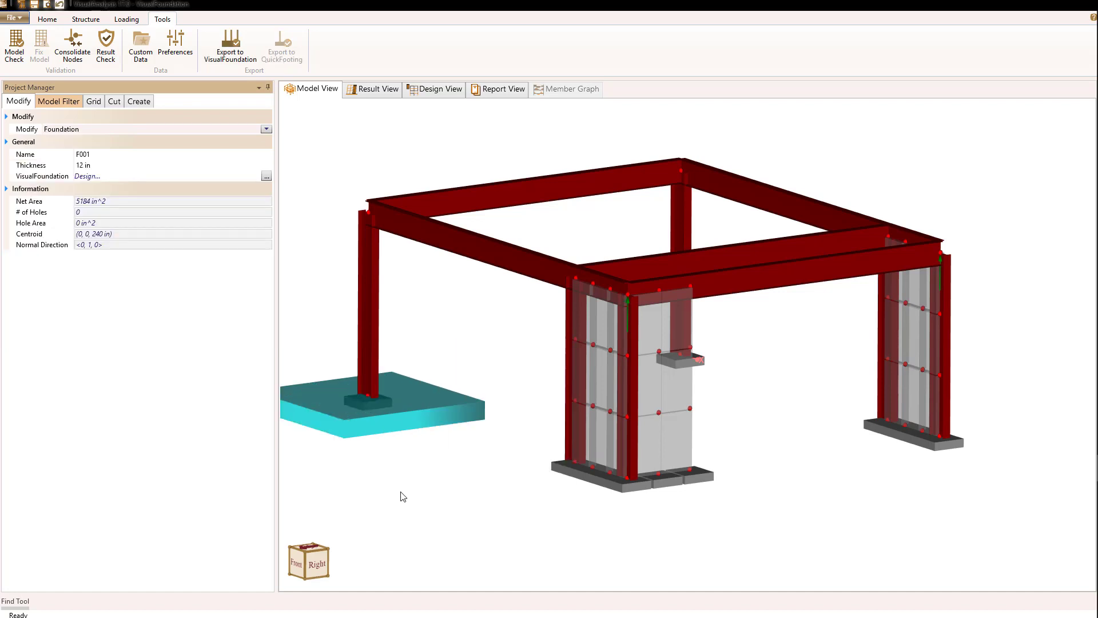
click(405, 496)
click(437, 418)
click(491, 356)
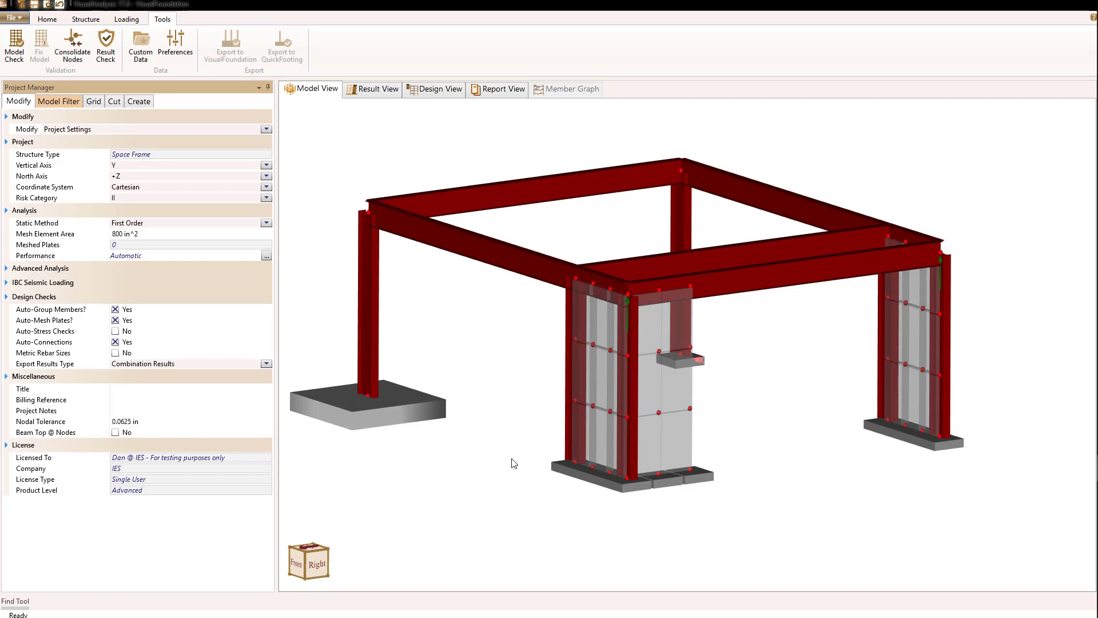
Select the front wall's base nodes and create one foundation, F002, beneath them
click(560, 471)
ctrl+click(595, 479)
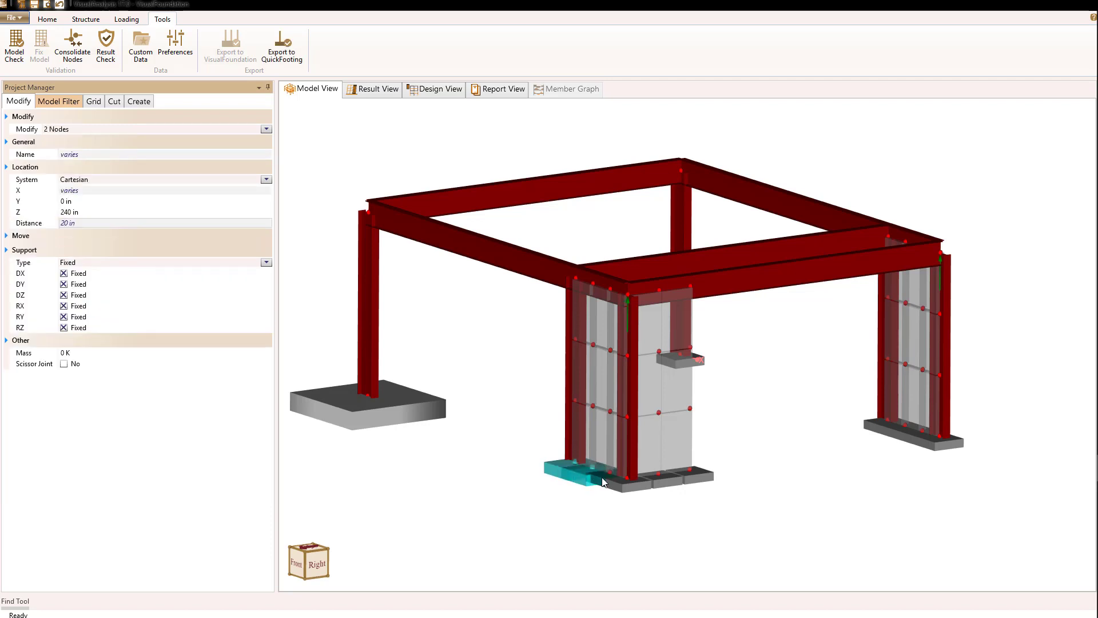
ctrl+click(624, 487)
ctrl+click(663, 486)
ctrl+click(706, 481)
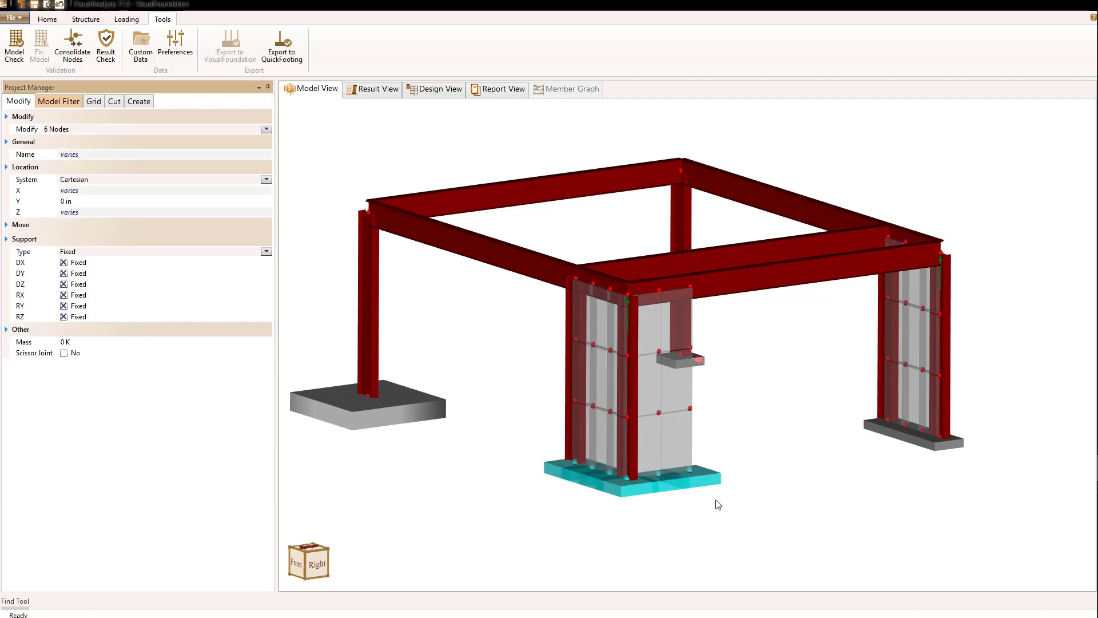
right_click(478, 484)
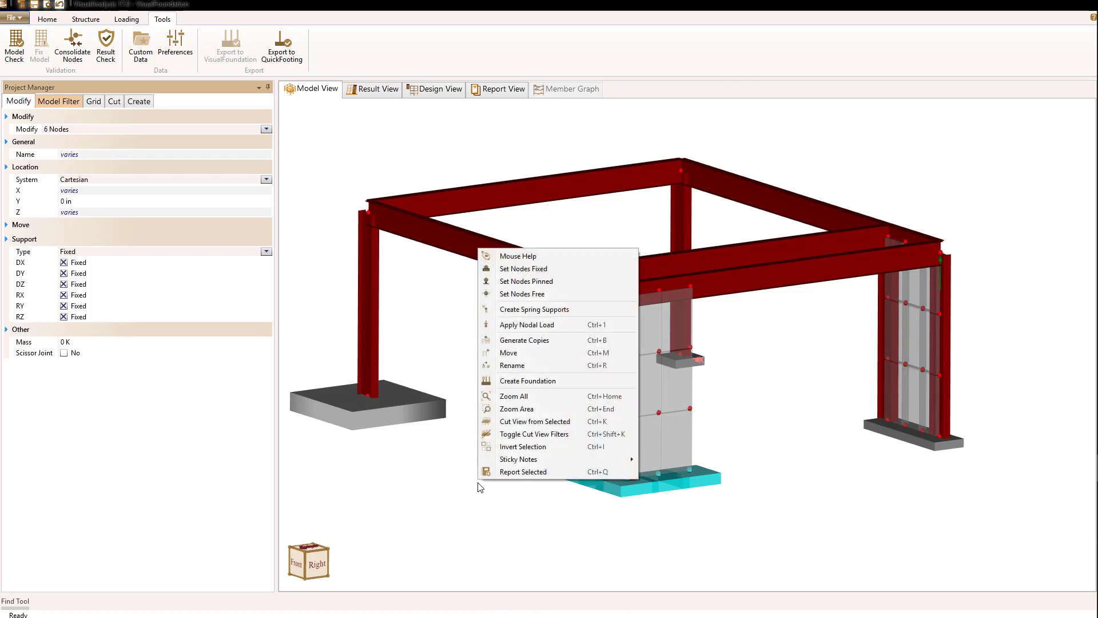
click(527, 381)
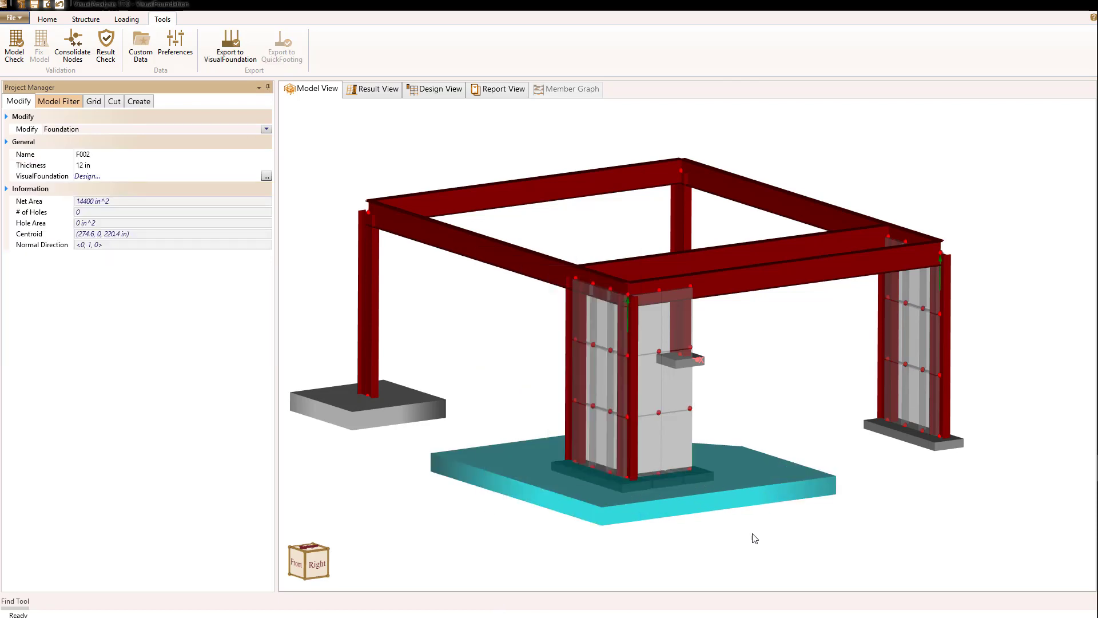
click(729, 506)
Deselect foundation F002 and show the Design View unity results
click(733, 500)
click(795, 433)
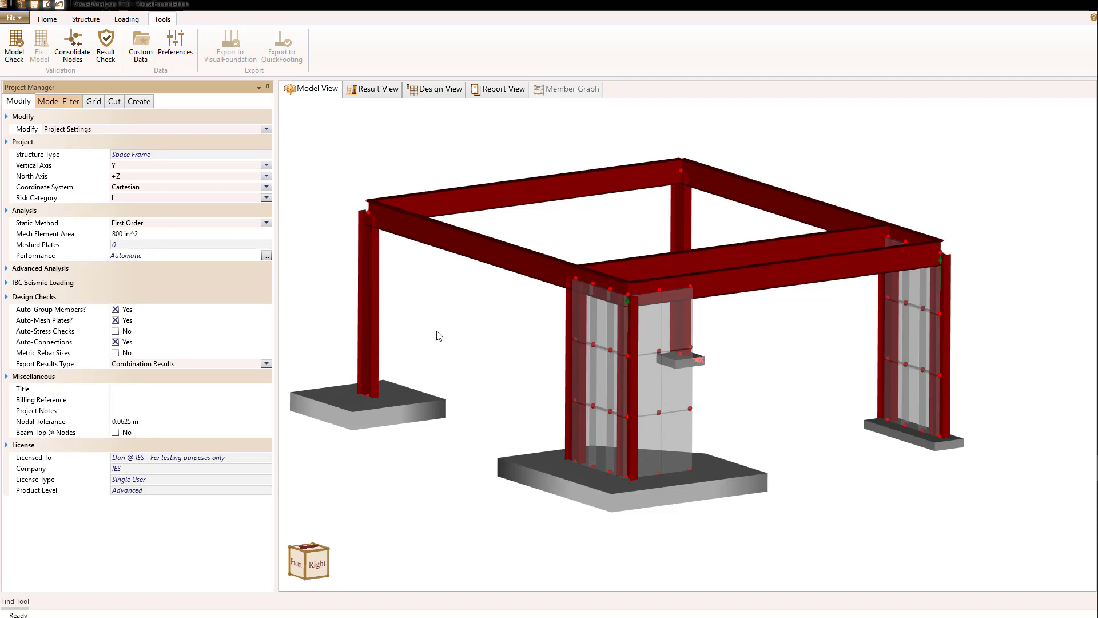
click(433, 90)
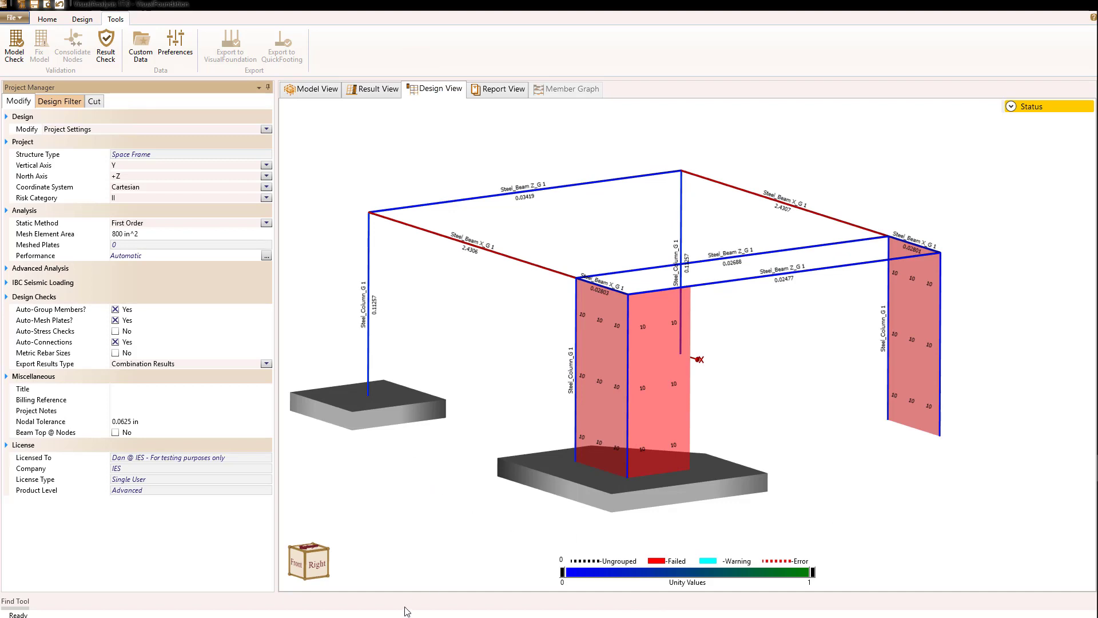
Select foundation F001 in Design View and export it to VisualFoundation
click(400, 413)
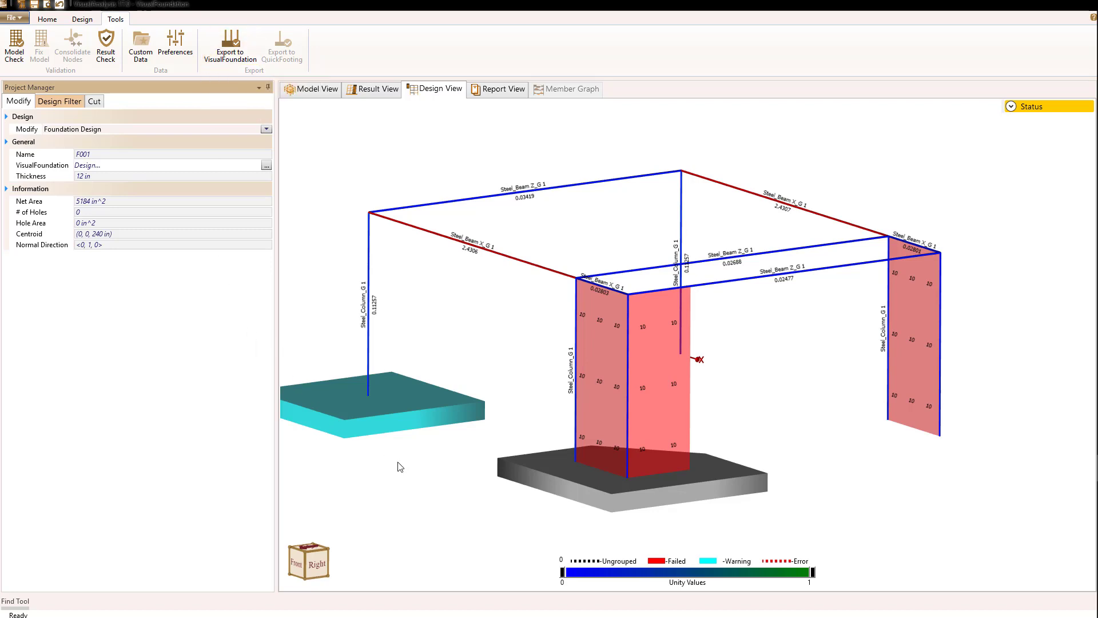
click(229, 47)
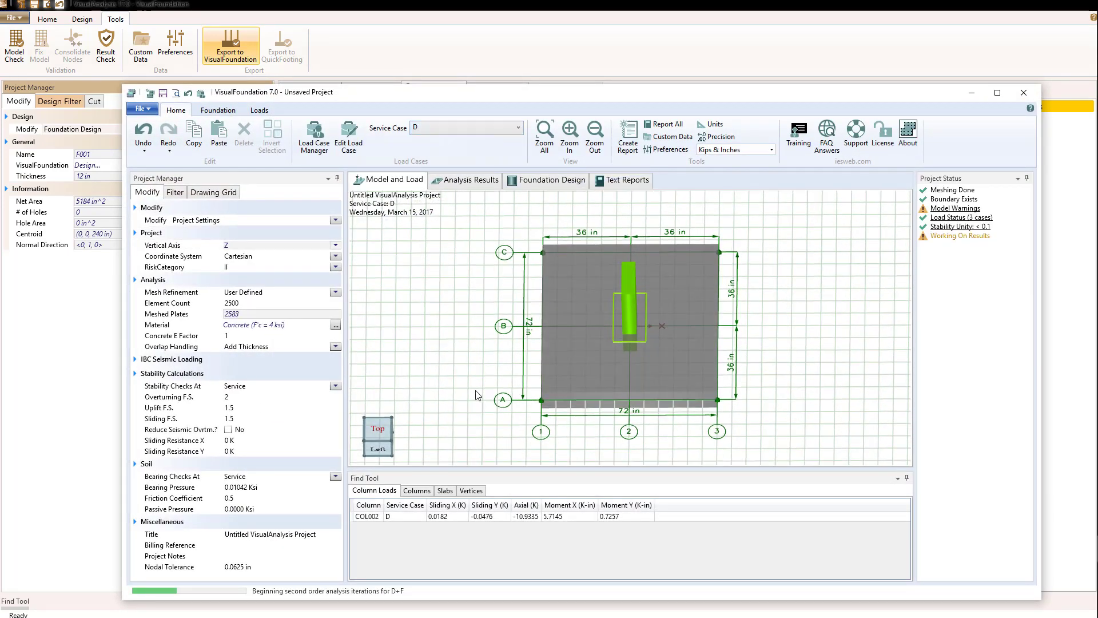
Inspect column COL002 on the footing and view it under service case L
click(627, 272)
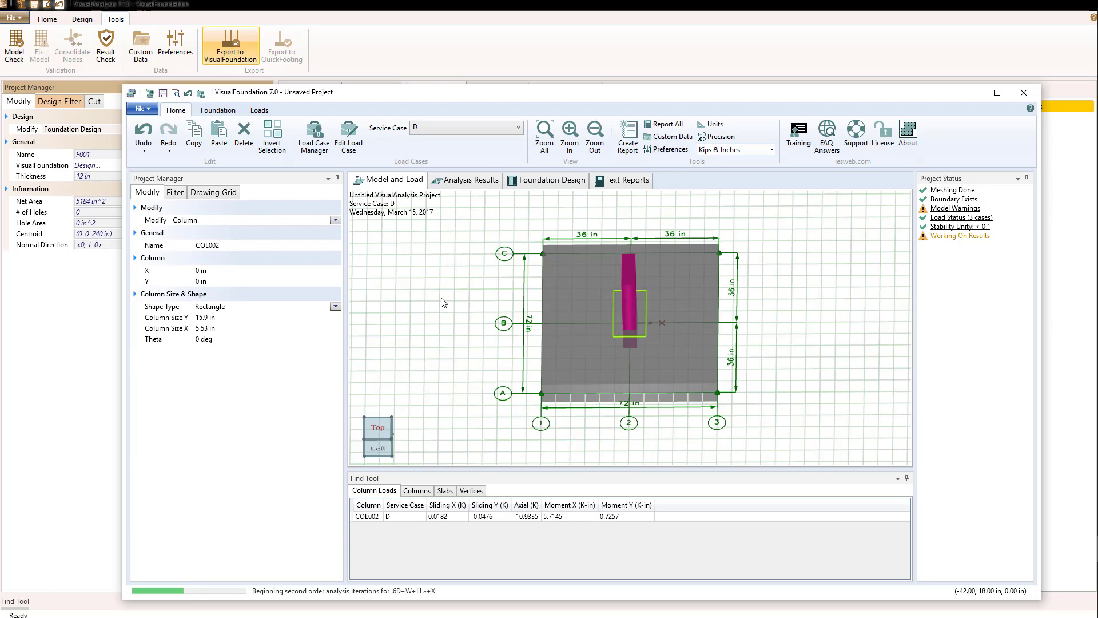
click(444, 235)
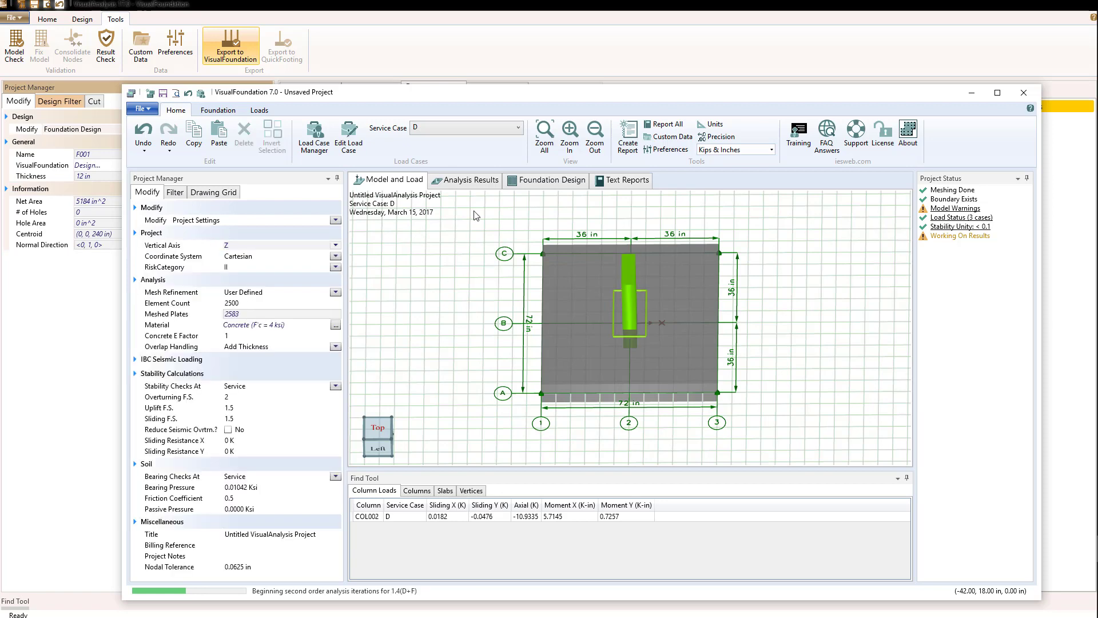
click(445, 127)
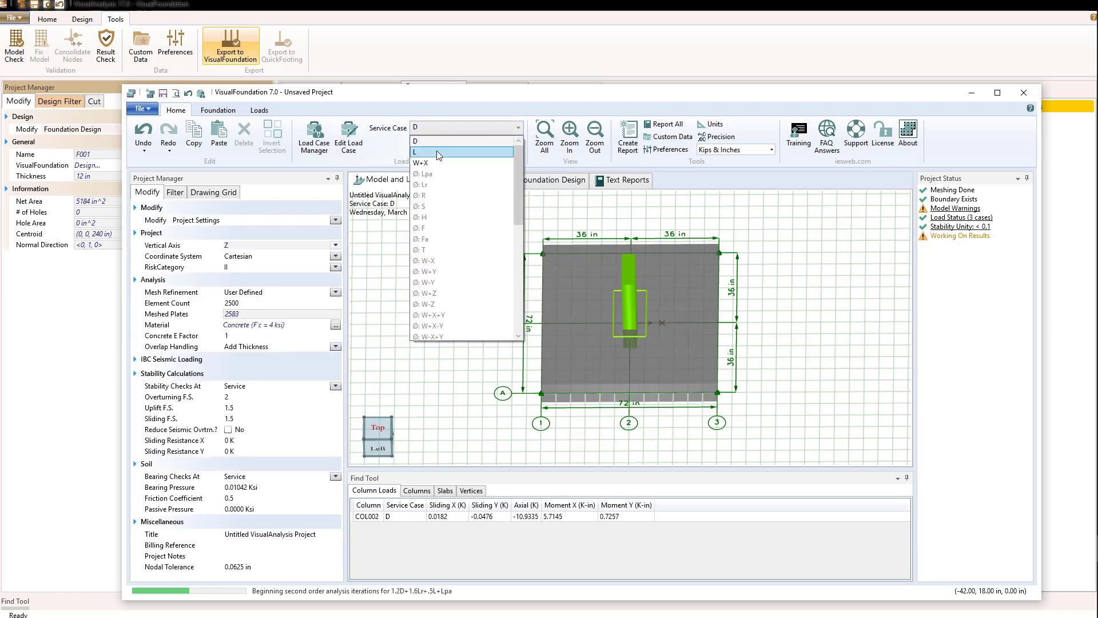
click(439, 152)
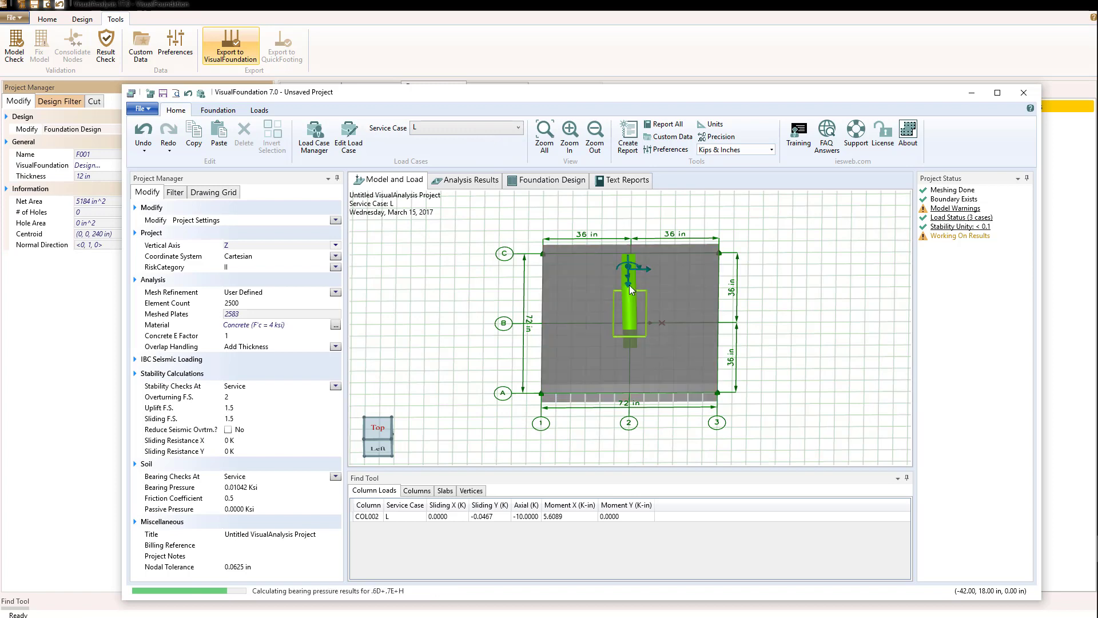
Switch the service case to W+X, then to D, giving soil bearing 0.52 and slab steel 1.00
click(430, 128)
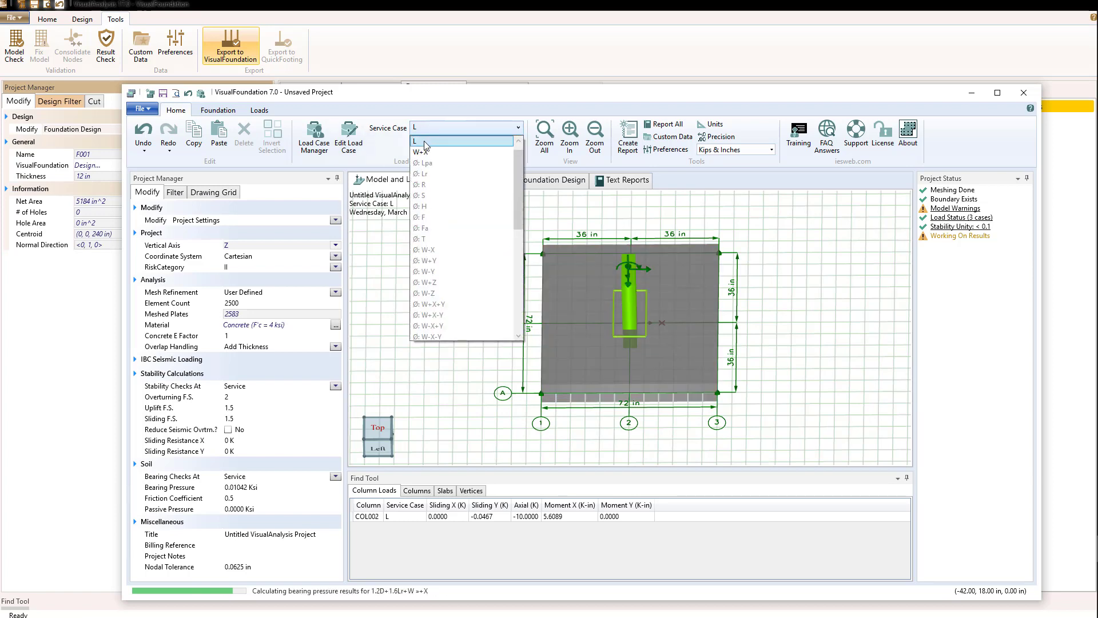
click(424, 152)
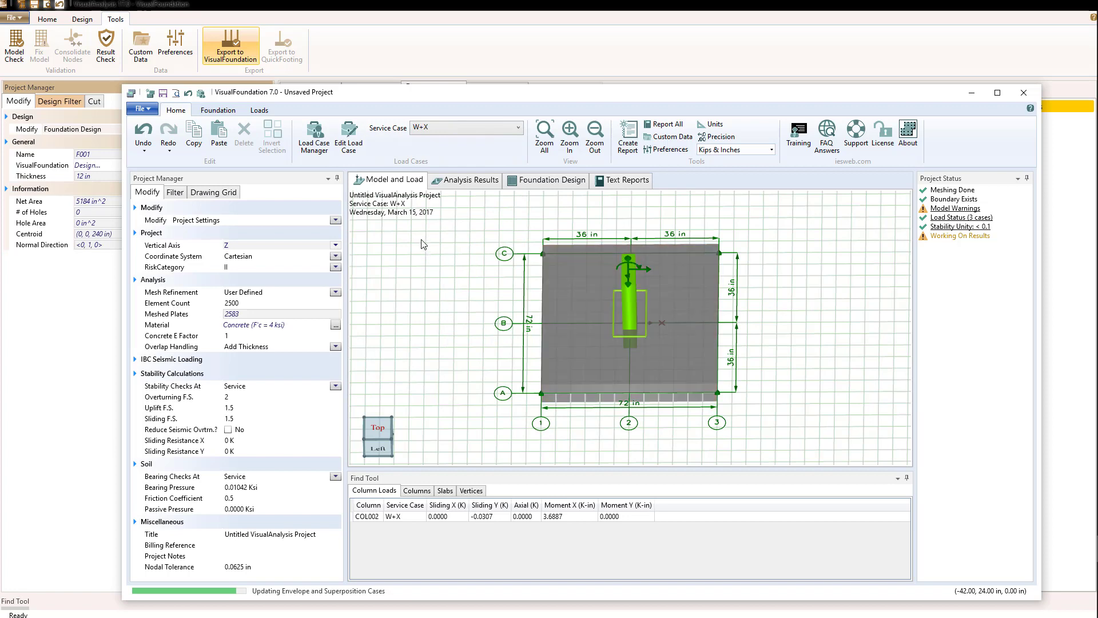
click(418, 129)
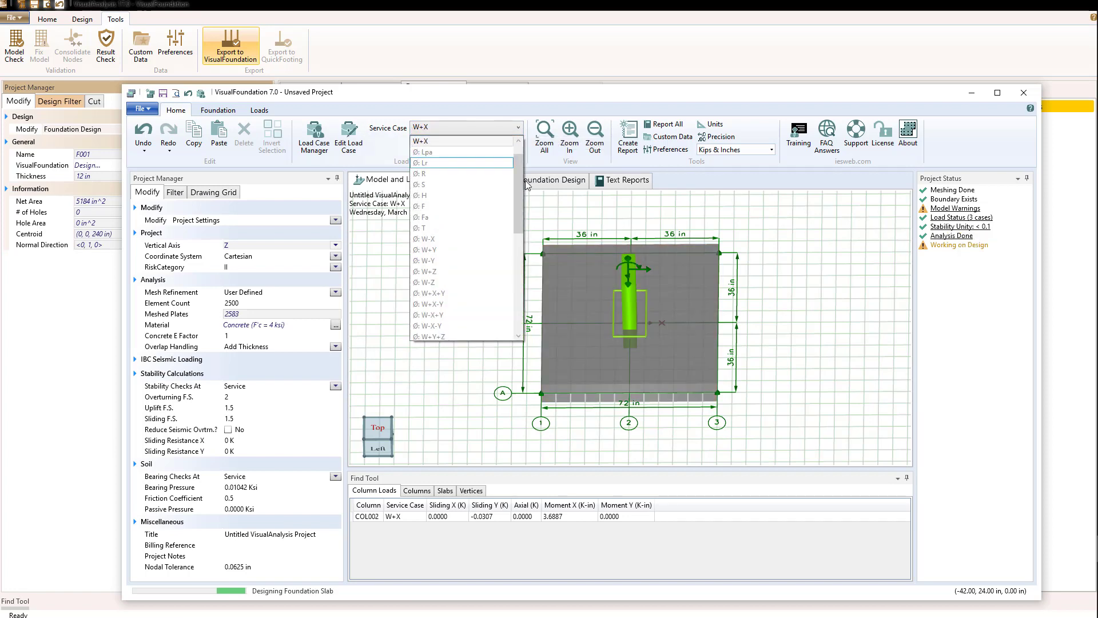
scroll(522, 145, up, 3)
click(423, 141)
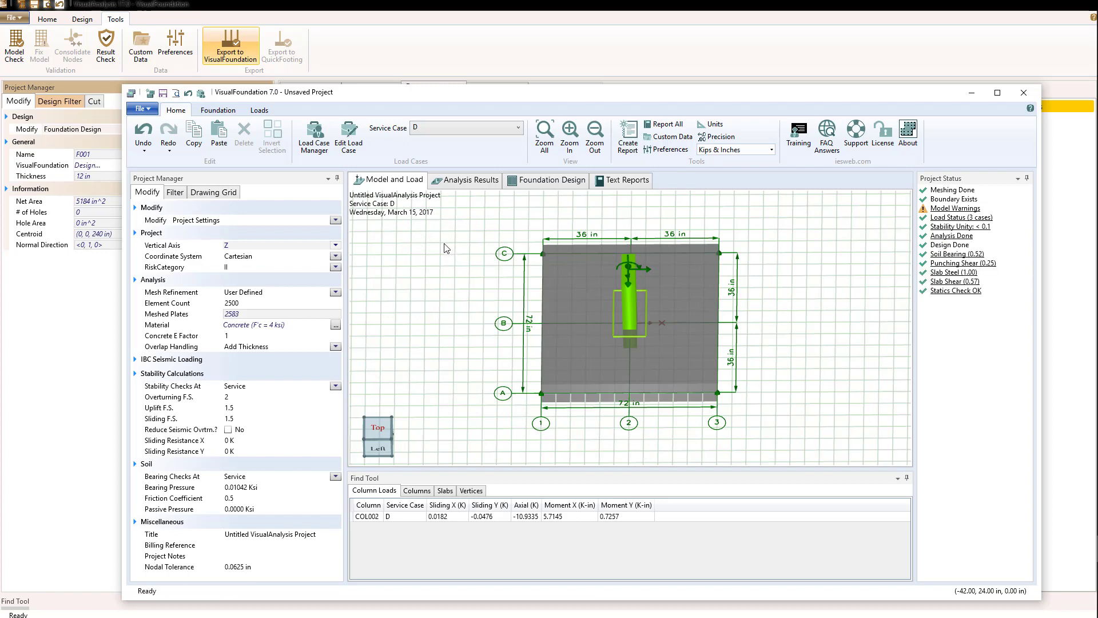
Stretch the footing from 72 in to 102 in up to gridline C, then close without saving
drag(503, 233, 495, 197)
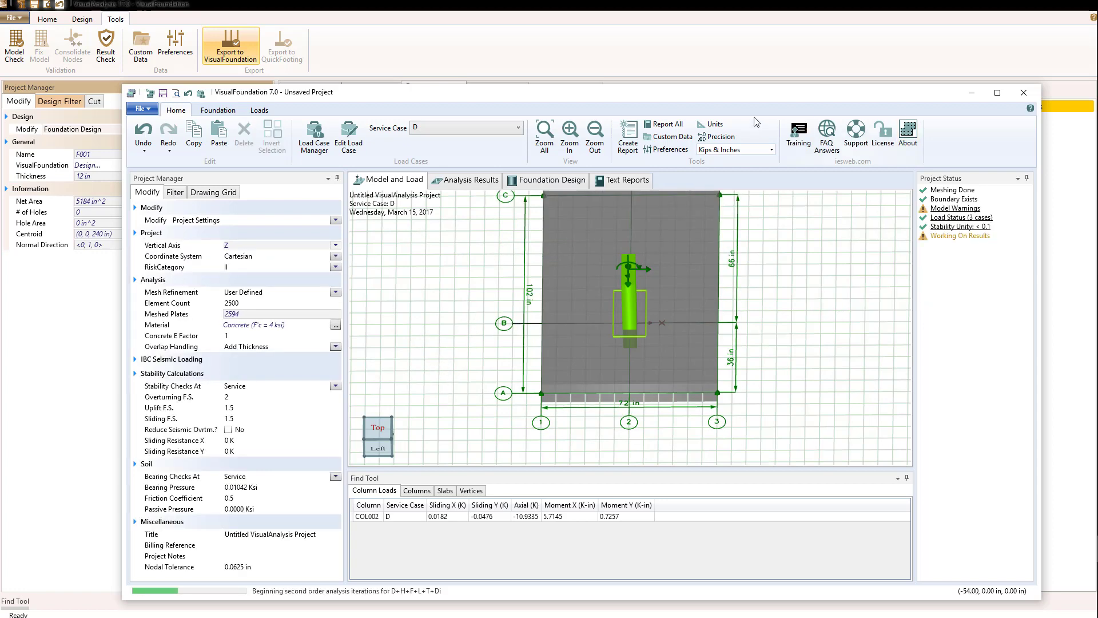
click(1024, 93)
drag(498, 289, 484, 268)
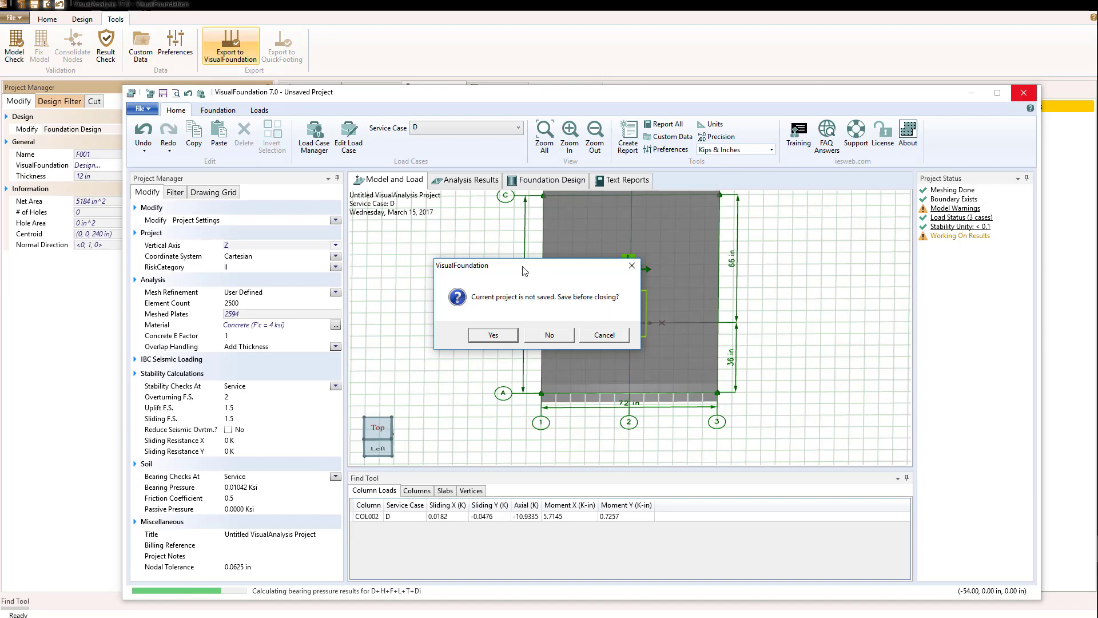
click(549, 335)
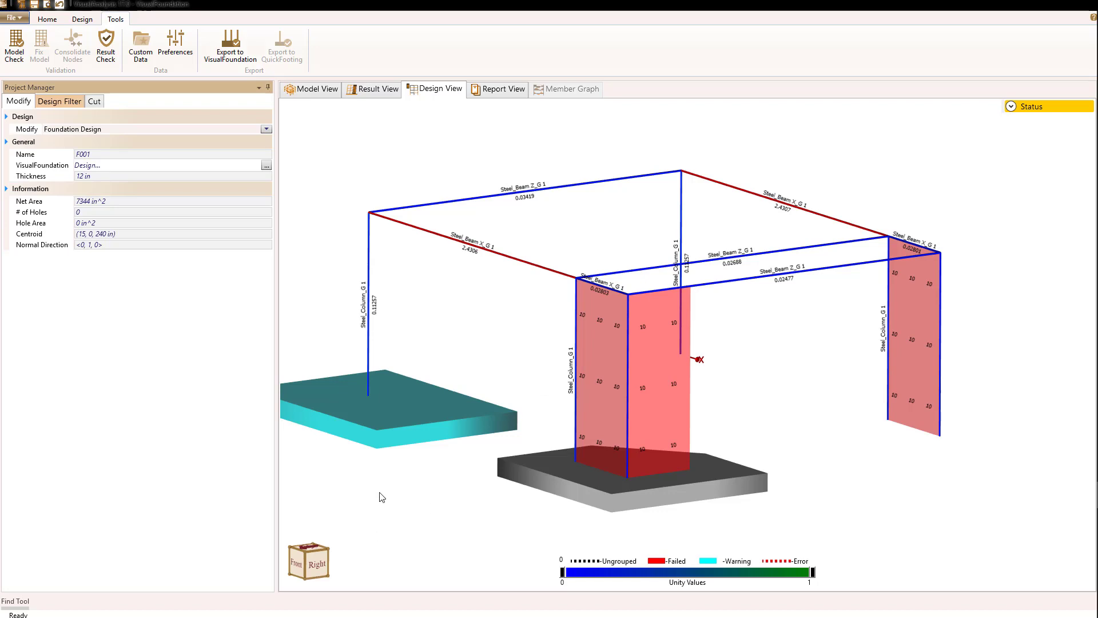
Pan the Design View, deselect F001, and select the right wall foundation F002 (12 in, 14400 in^2)
middle_drag(400, 486, 442, 468)
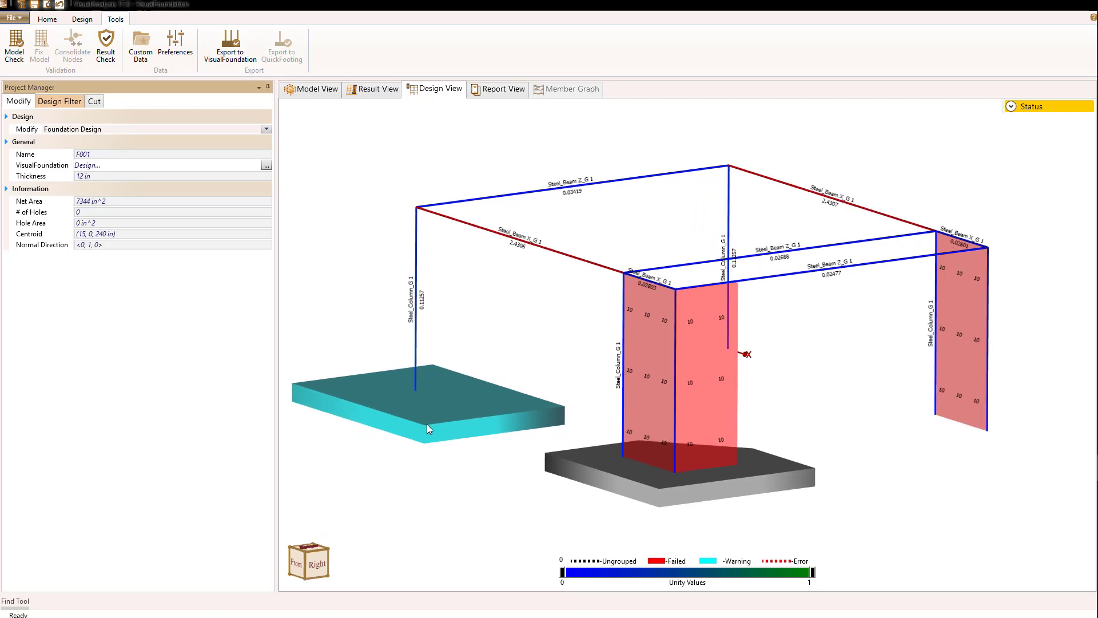
click(391, 451)
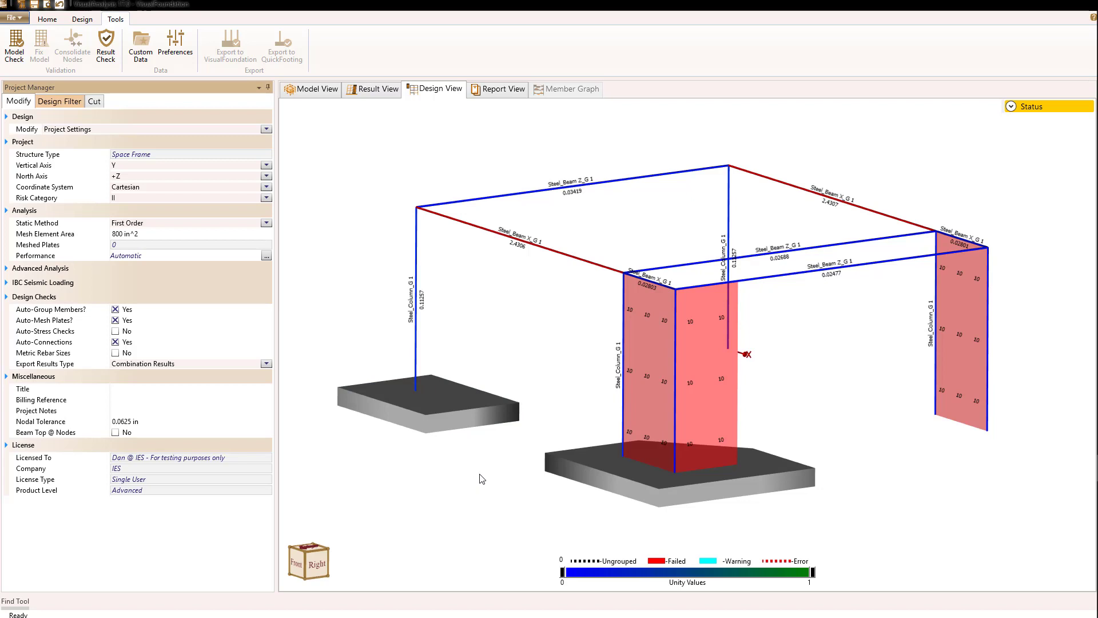
click(604, 458)
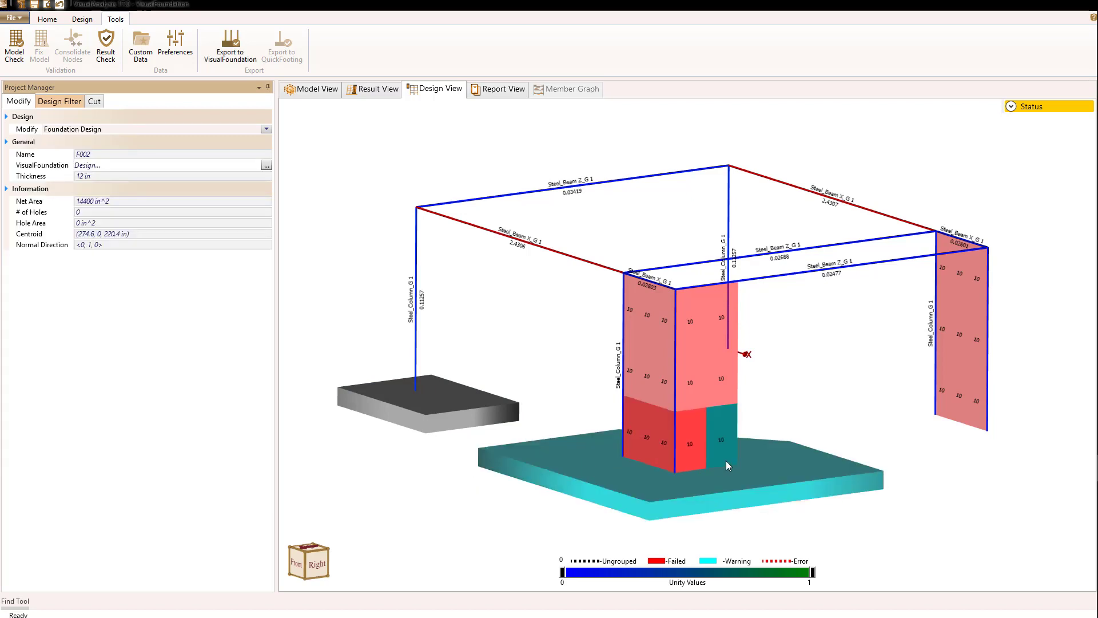
right_click(567, 461)
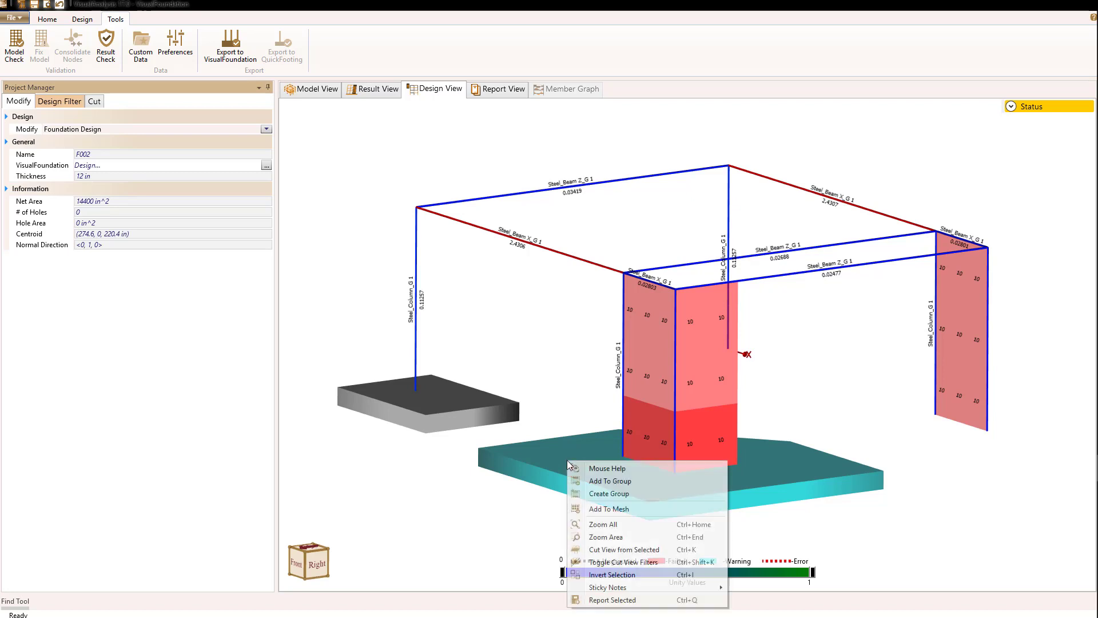
key(Escape)
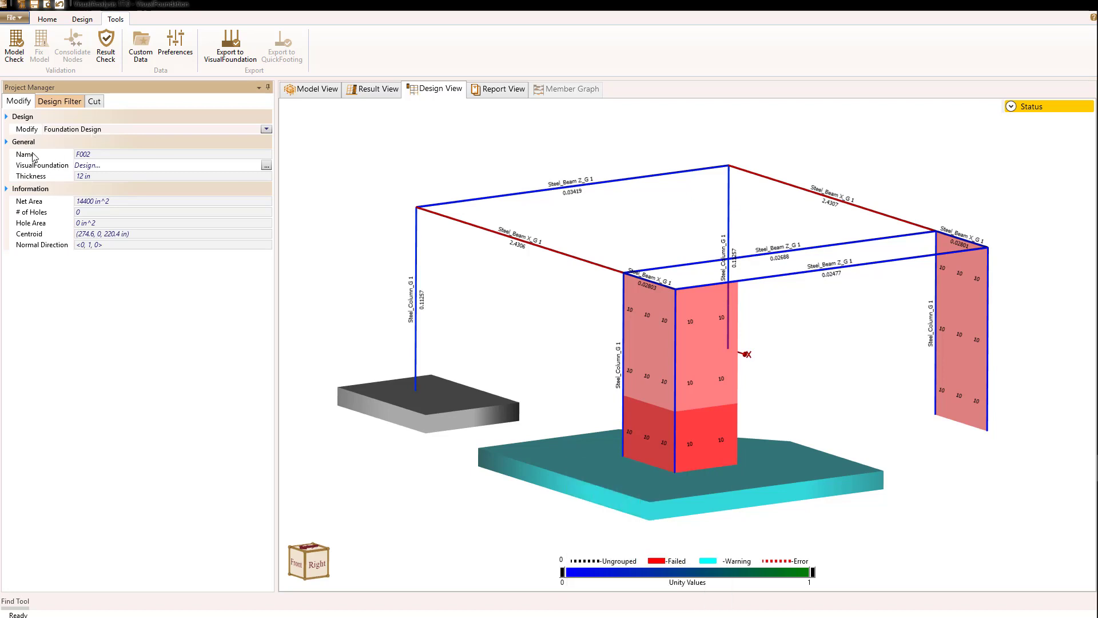
click(267, 164)
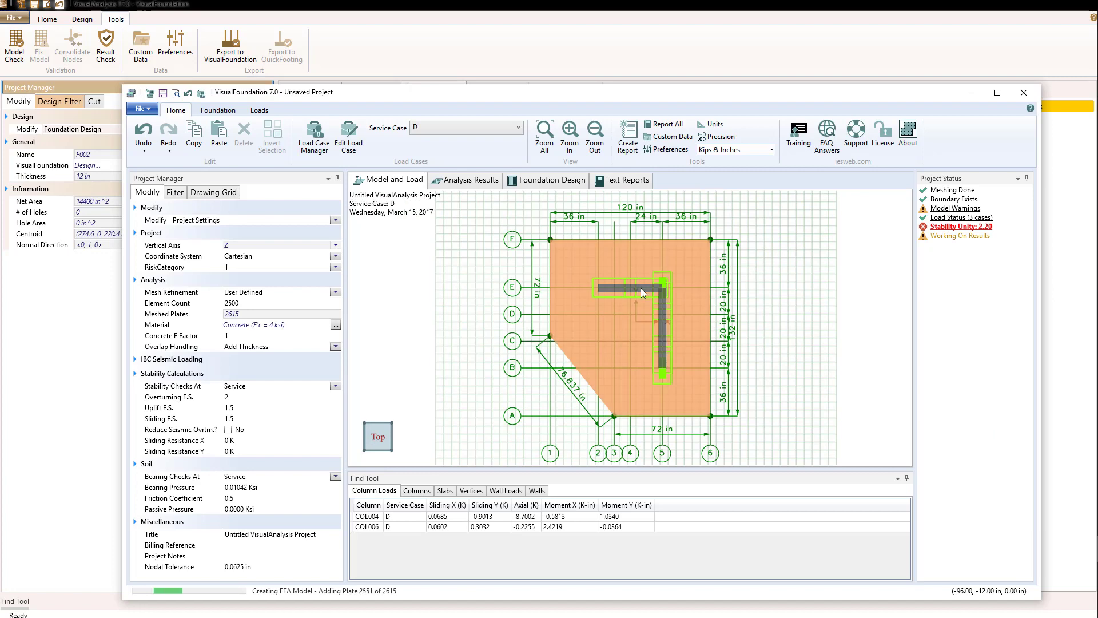
Tilt the footing into 3-D and inspect both wall plates, including Plate002.1.1
middle_drag(455, 360, 554, 349)
click(594, 302)
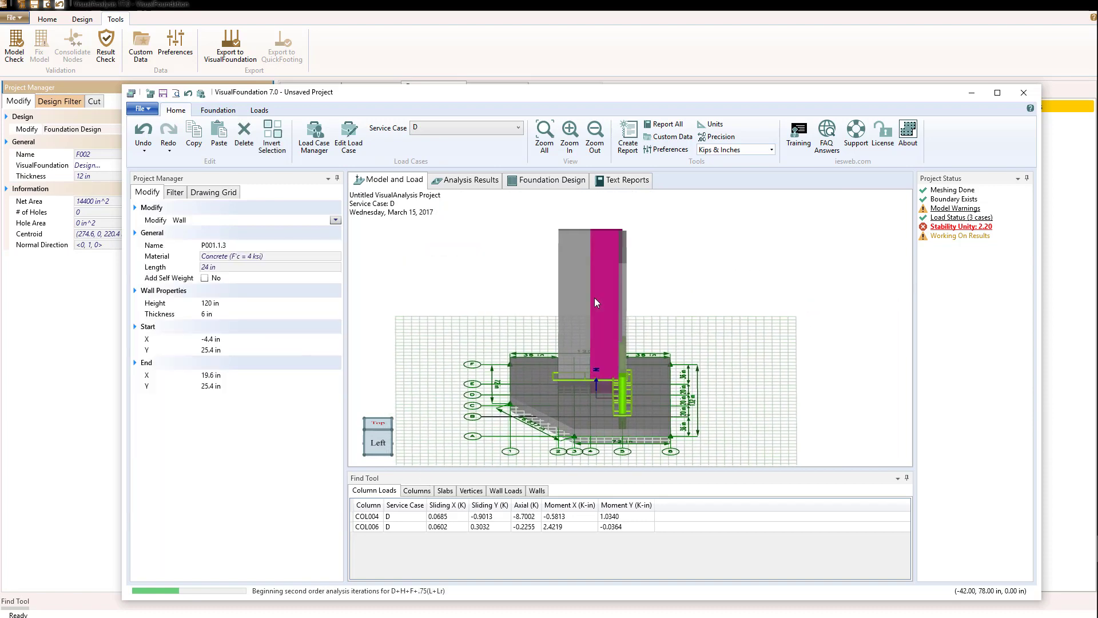
click(575, 294)
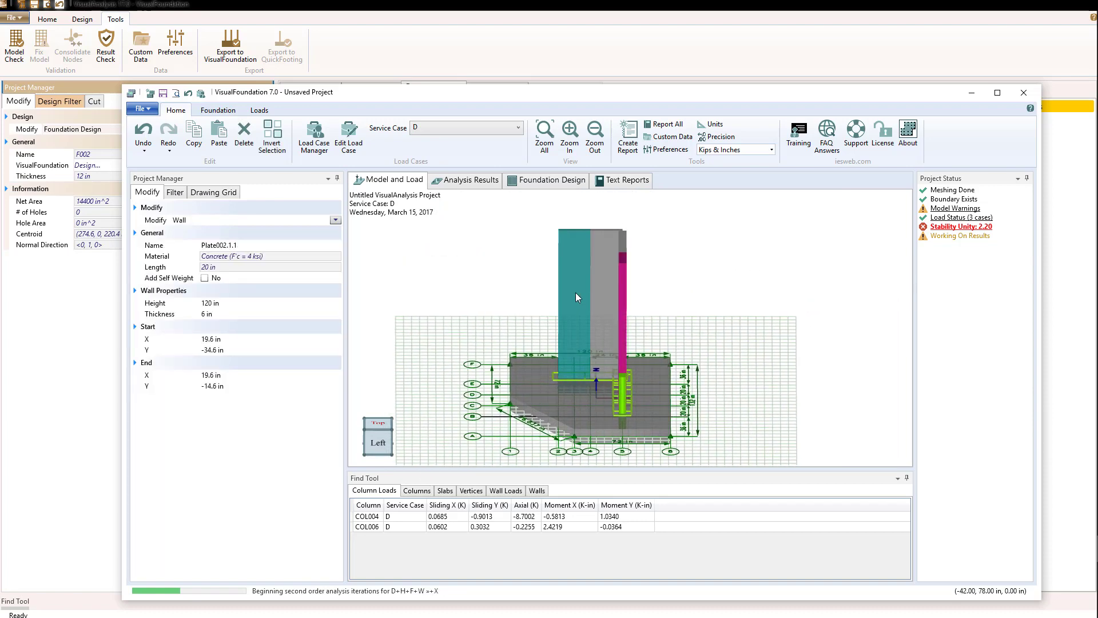
click(477, 277)
Show footing F002 under service case L in an isometric view and select its column
click(436, 128)
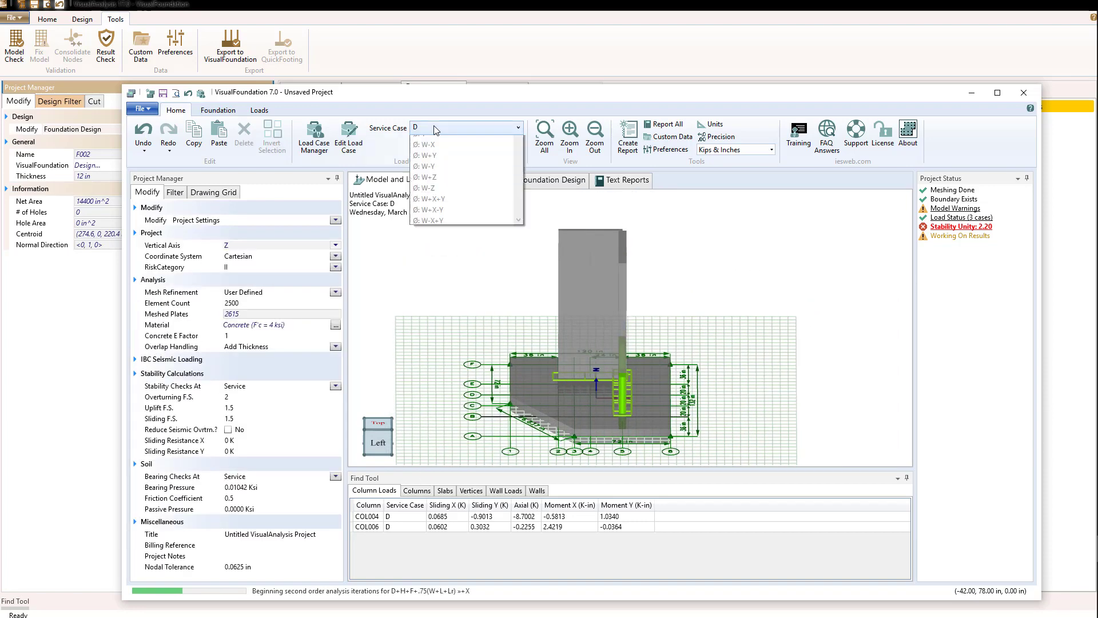
click(437, 151)
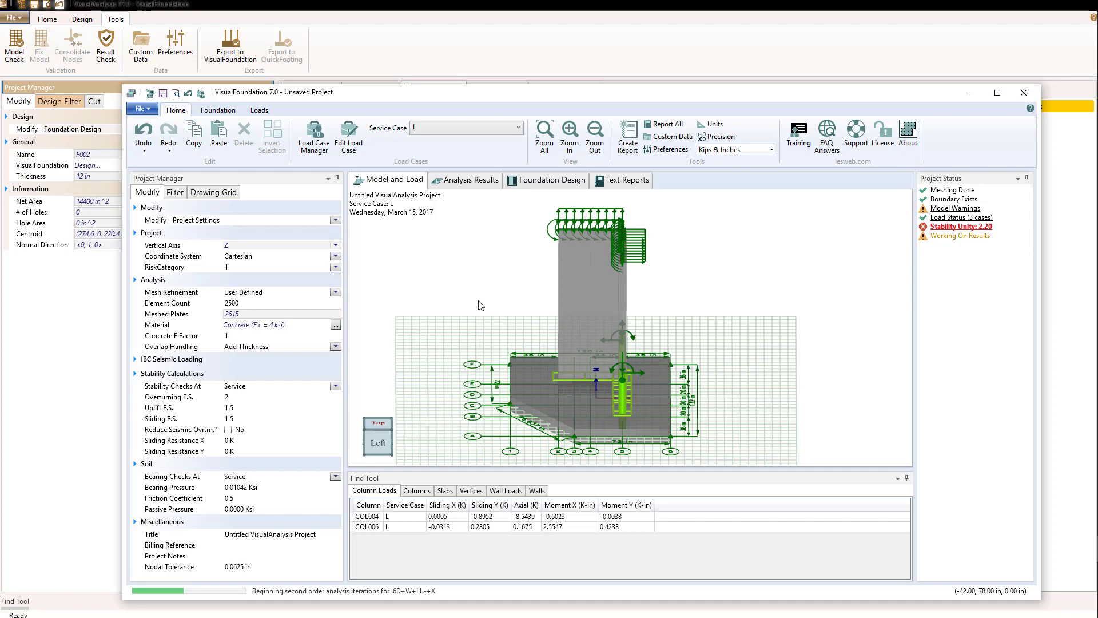
middle_drag(480, 304, 577, 360)
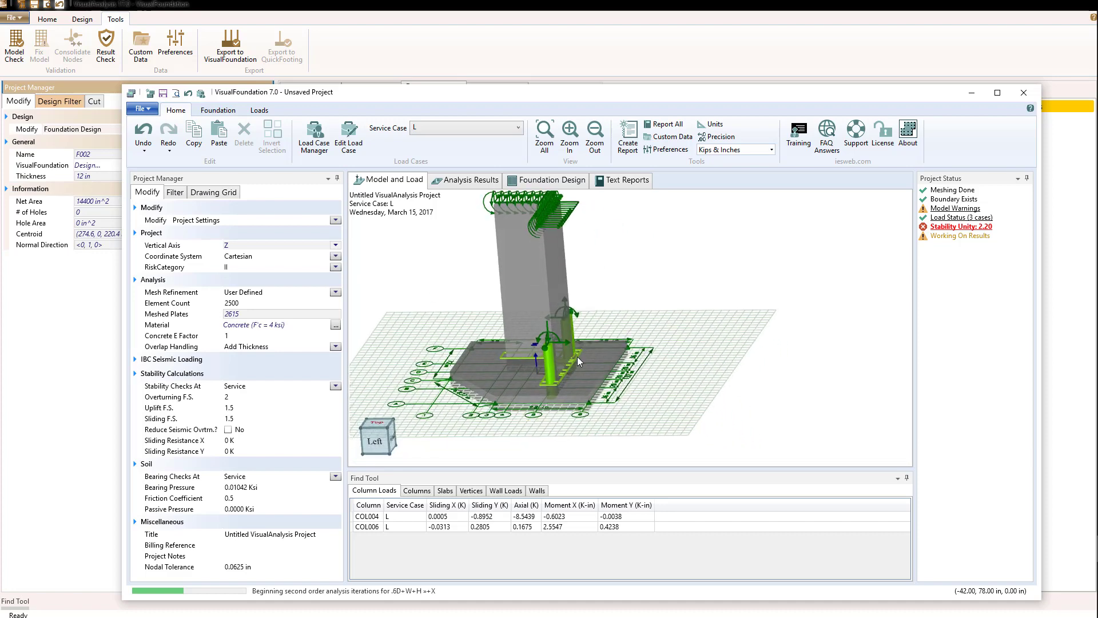
click(551, 342)
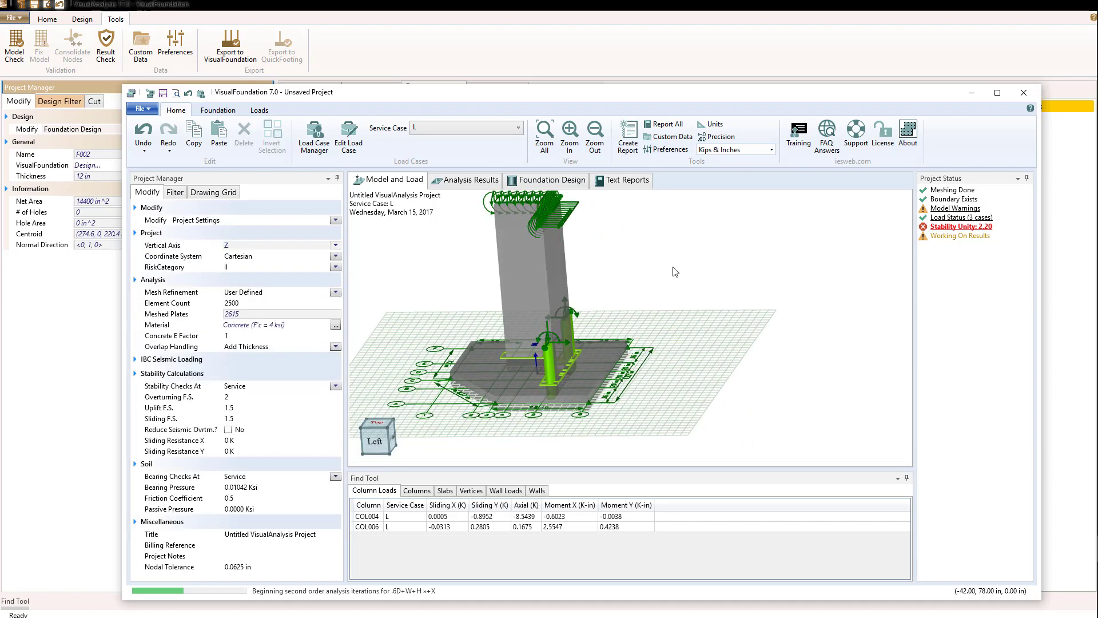